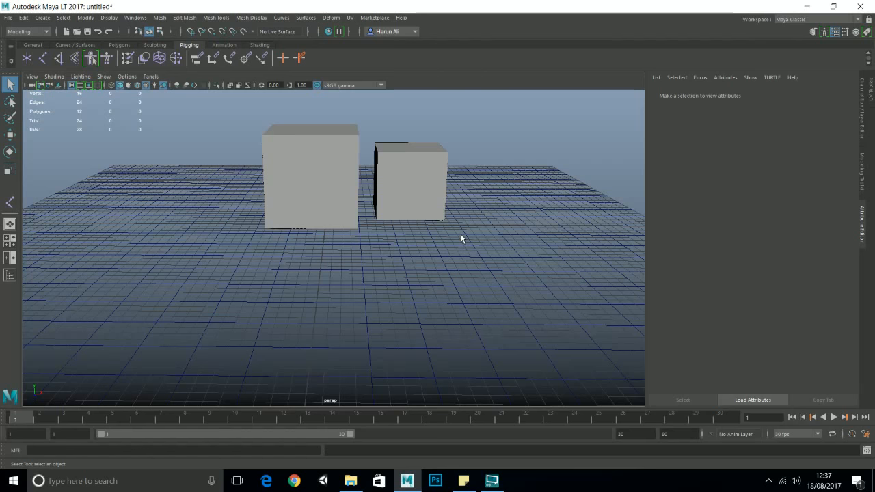
Move the larger cube a short distance along its X and Z axes, away from the smaller cube.
click(304, 177)
key(w)
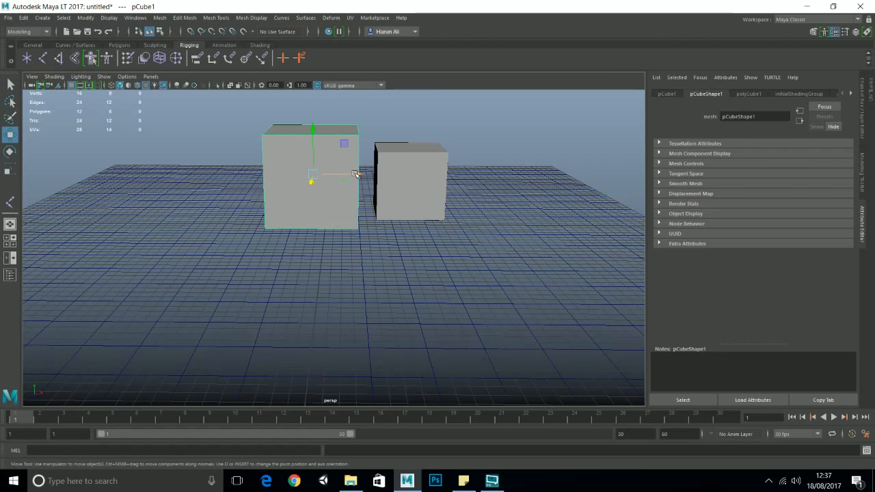
drag(335, 176, 346, 189)
alt+drag(377, 235, 294, 244)
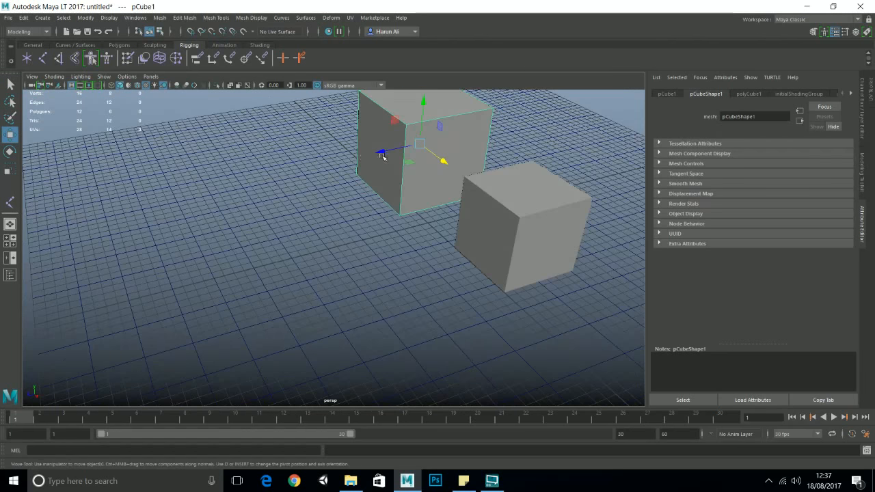
drag(382, 156, 377, 152)
alt+drag(351, 229, 449, 222)
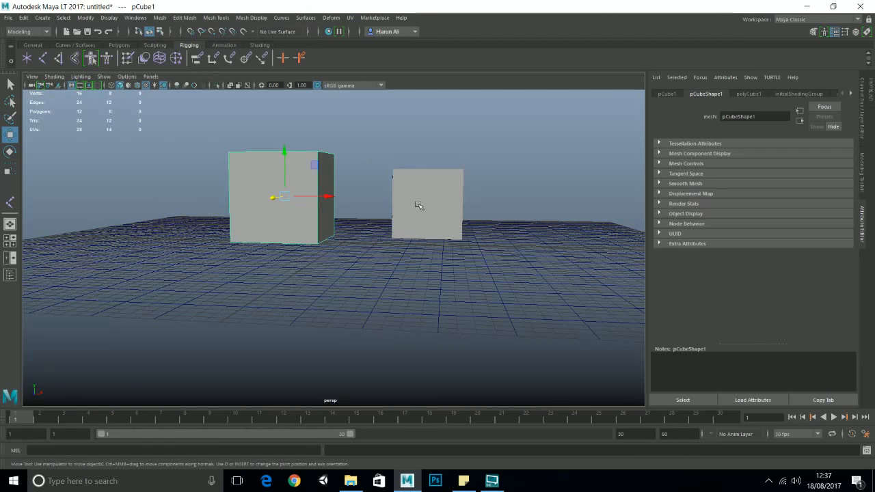
Try rotating the smaller parent cube about its vertical axis together with its child cube, and undo the rotation.
click(422, 218)
alt+drag(426, 215, 405, 177)
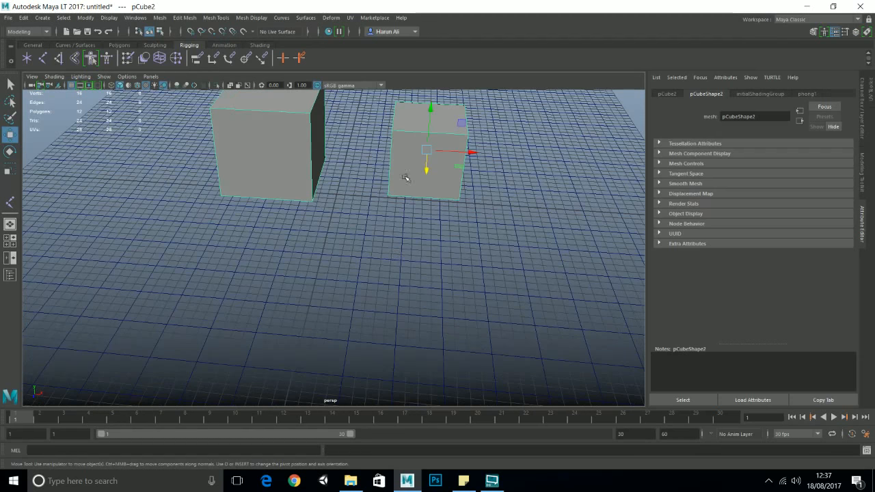
key(f)
scroll(286, 228, down, 3)
alt+drag(281, 247, 252, 226)
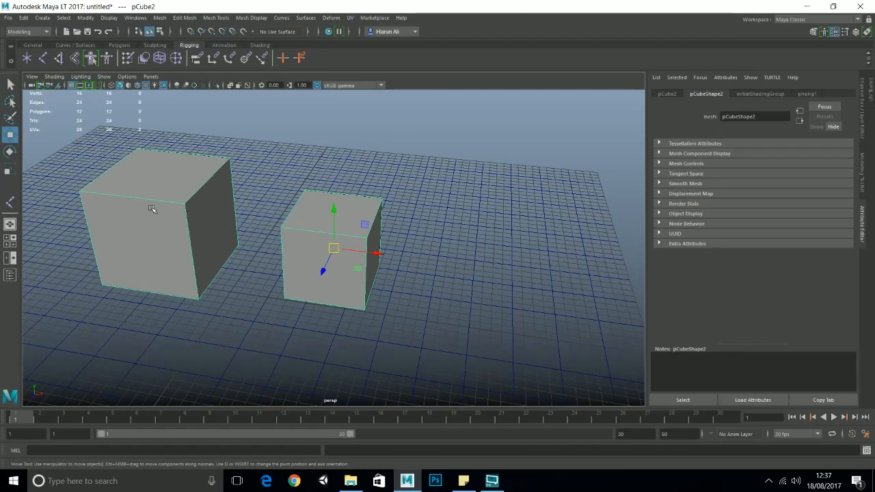
alt+drag(152, 210, 185, 171)
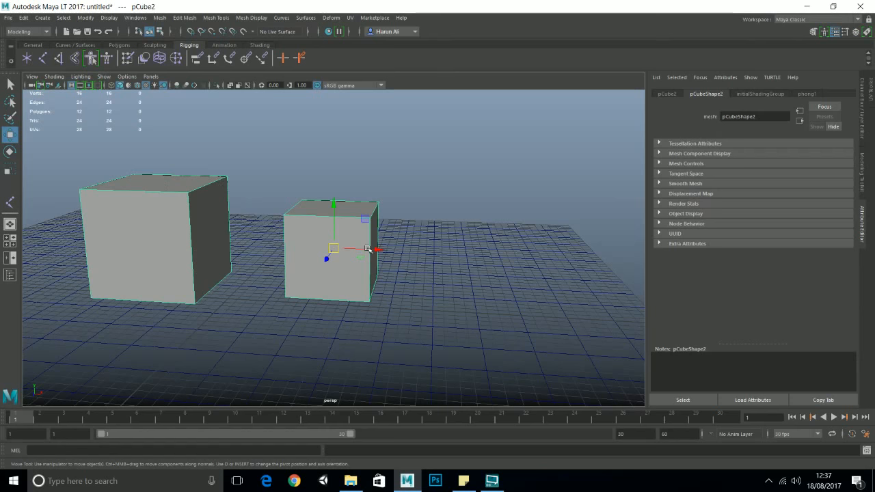
alt+drag(376, 250, 412, 265)
key(e)
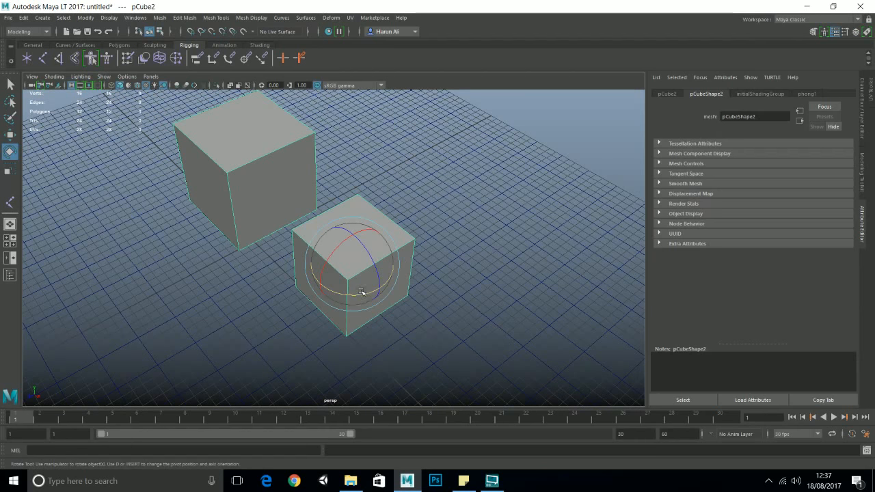
drag(364, 296, 348, 305)
key(ctrl+z)
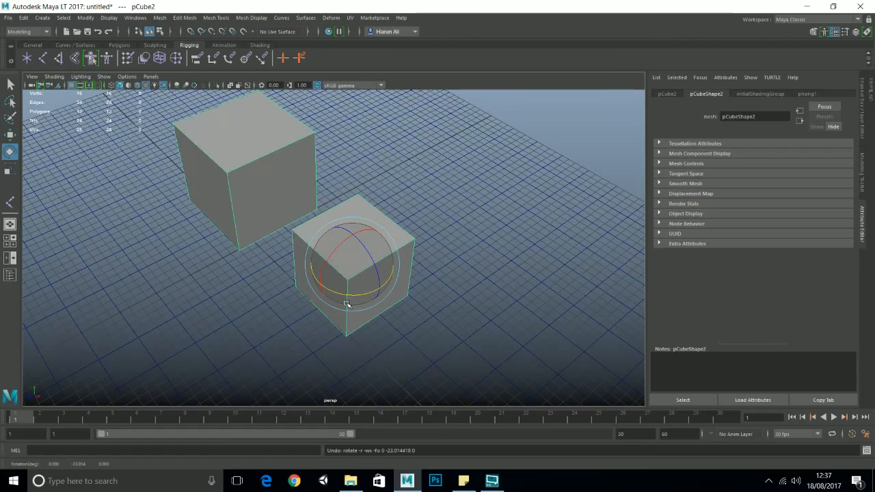
key(f)
scroll(423, 306, down, 1)
alt+drag(423, 306, 435, 276)
scroll(461, 265, down, 5)
key(w)
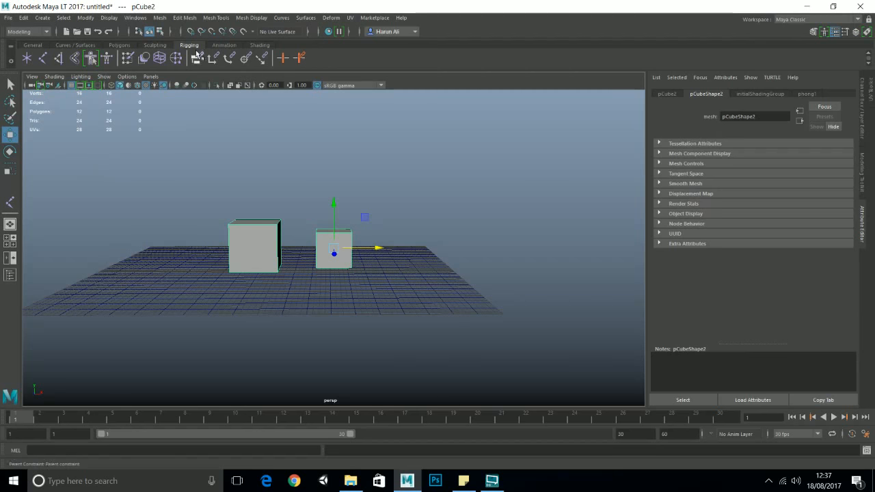
Create a chain of four connected joints on the grid in front of the two cubes.
click(49, 59)
alt+drag(312, 228, 292, 297)
alt+middle_drag(295, 271, 344, 174)
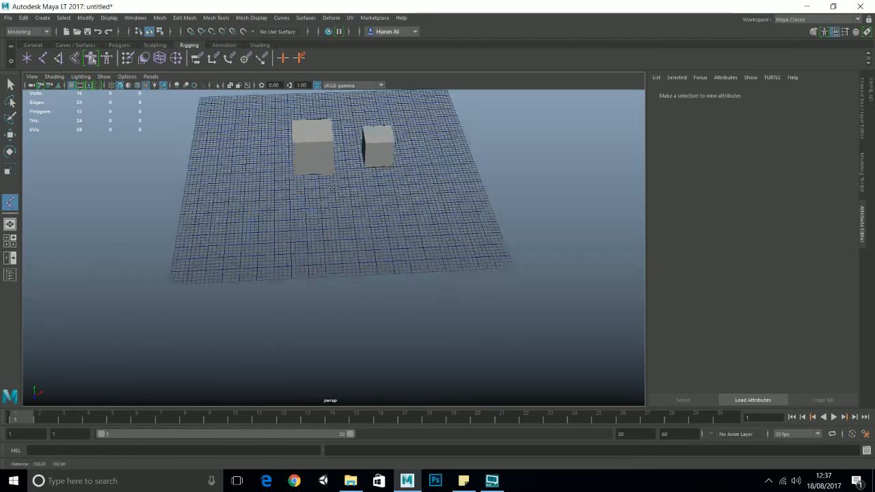
scroll(345, 193, up, 3)
scroll(344, 192, up, 5)
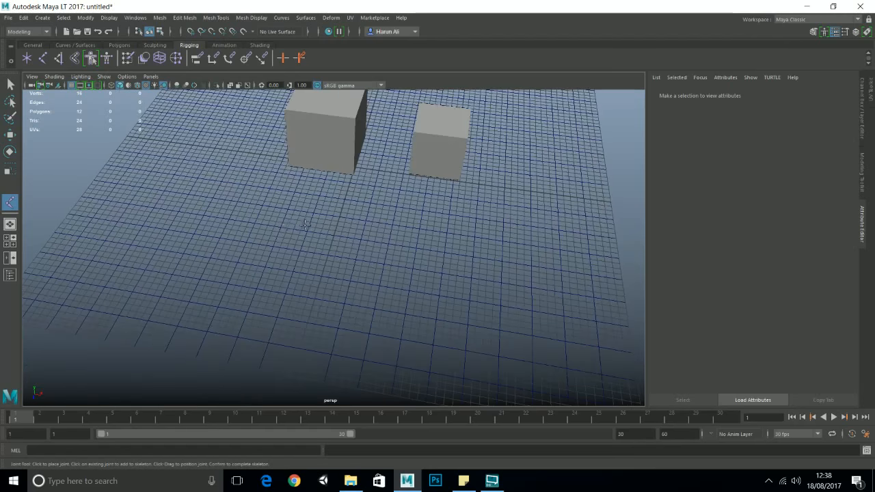
scroll(304, 225, up, 2)
click(237, 199)
click(423, 193)
click(579, 265)
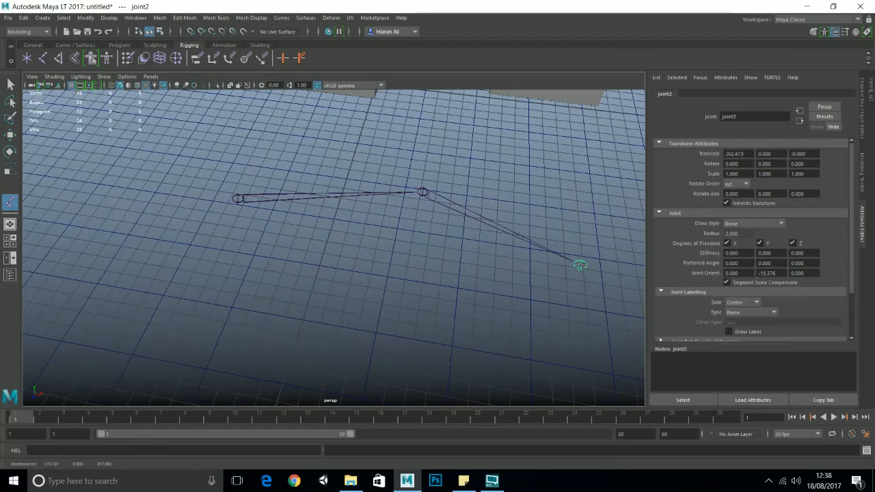
click(435, 330)
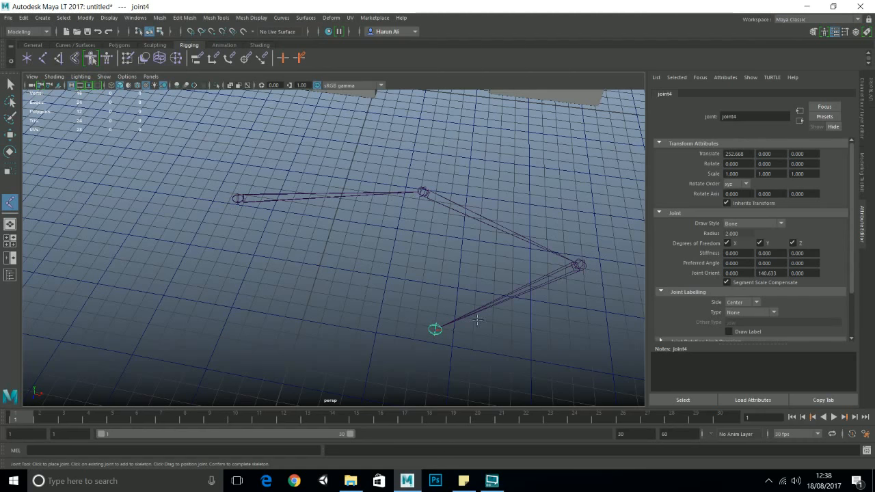
key(Return)
Move the joint chain by its root joint to about -199 in X, and undo a trial rotation of the root.
key(w)
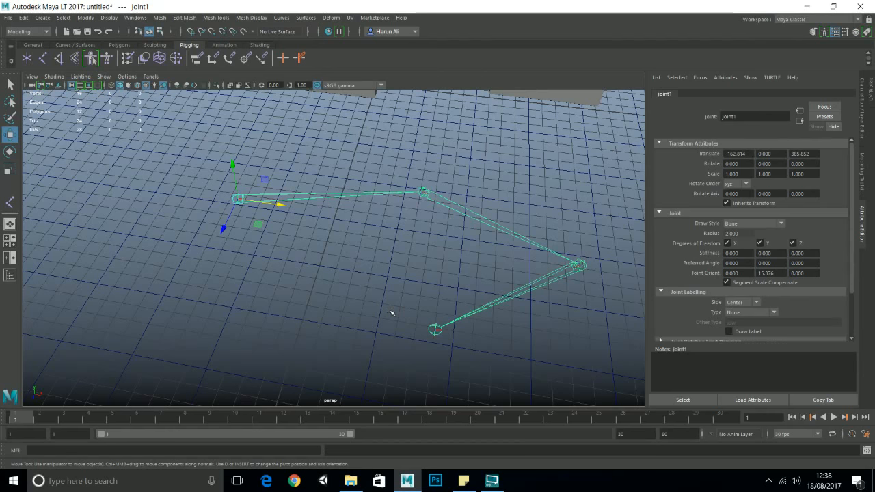
click(275, 219)
click(237, 199)
drag(279, 205, 492, 140)
key(e)
key(ctrl+z)
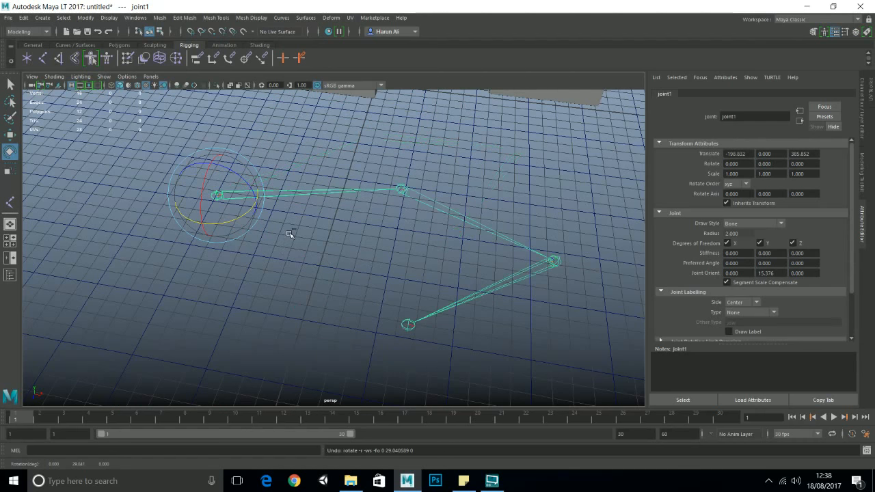
Rotate the second joint about 17.5 degrees around Y, and select the third and end joints in turn before deselecting.
click(403, 190)
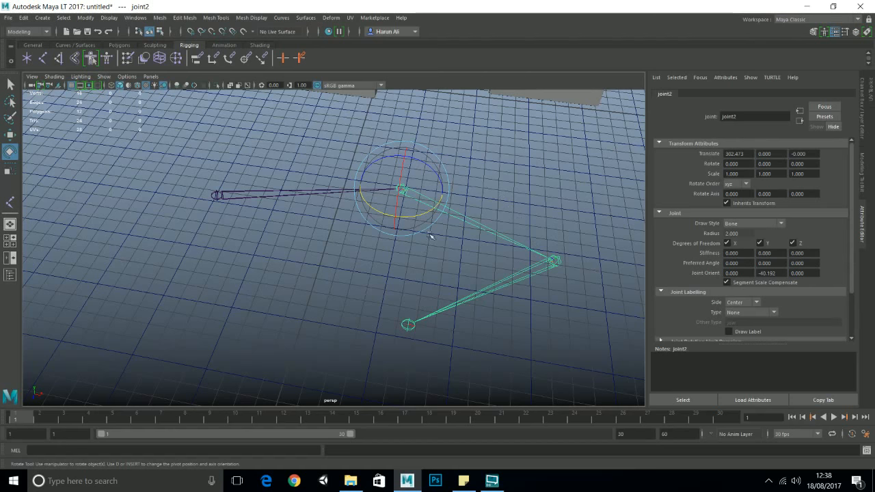
drag(424, 216, 498, 242)
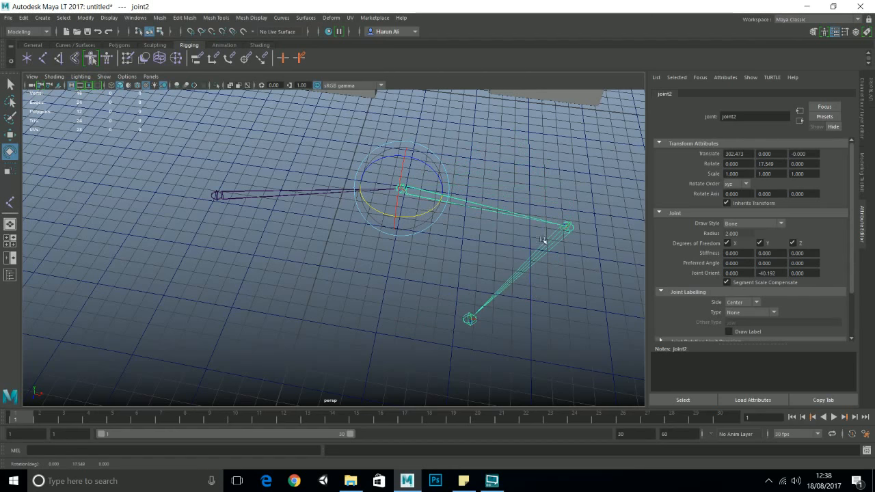
click(567, 228)
click(470, 320)
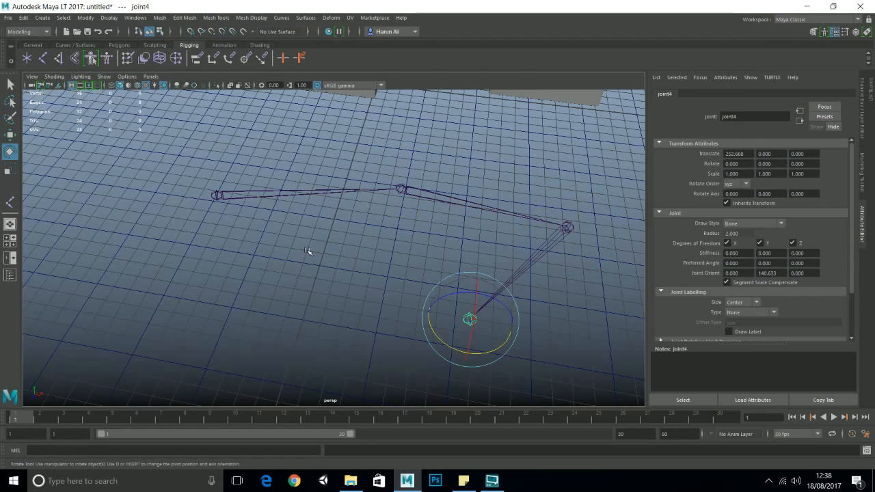
click(308, 253)
alt+drag(299, 280, 317, 282)
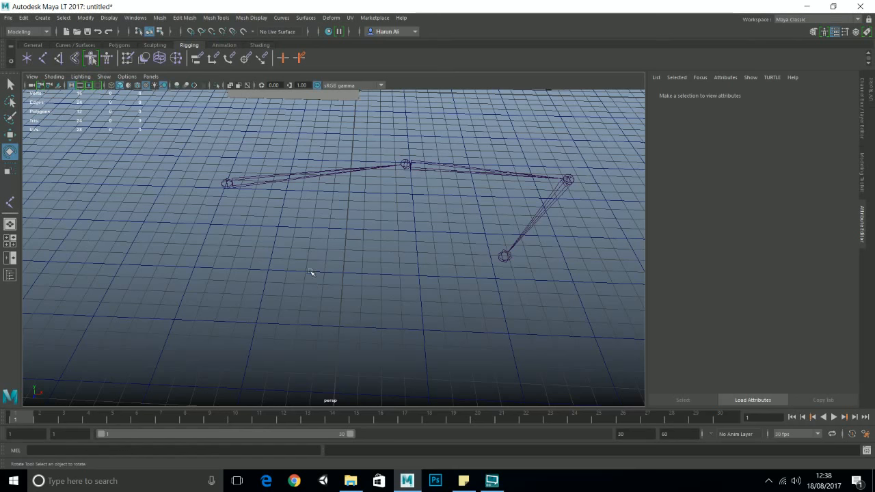
Open the Outliner and select pCube2 and joint1 in it to compare the objects they control.
click(405, 163)
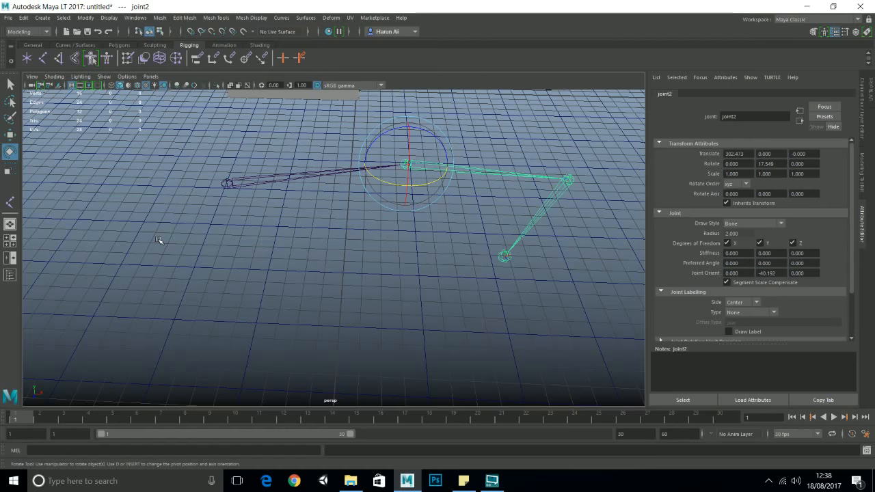
click(227, 183)
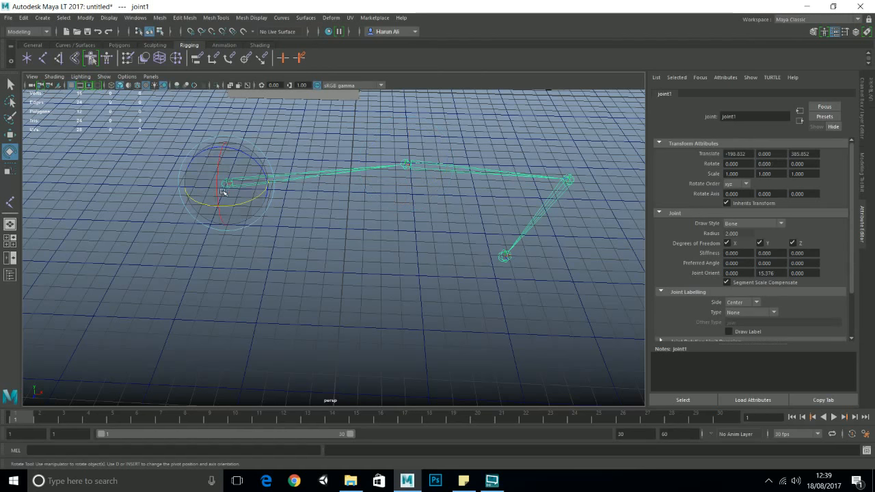
scroll(239, 167, down, 5)
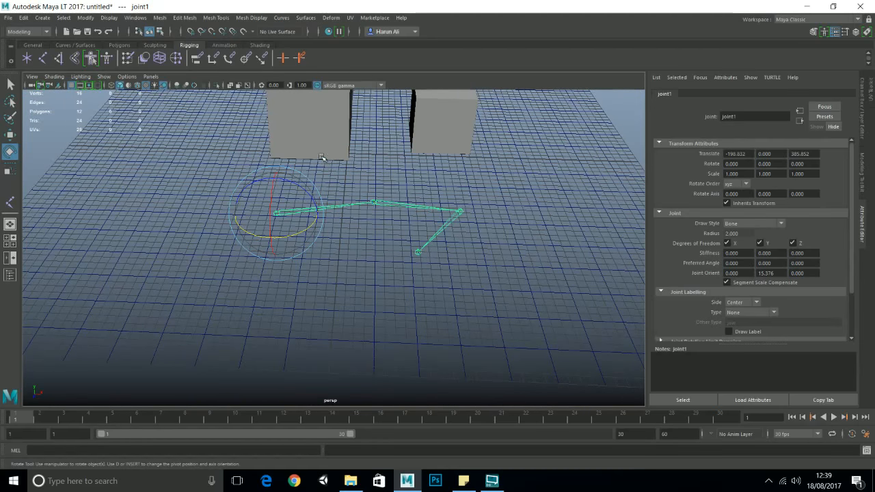
click(140, 21)
click(171, 117)
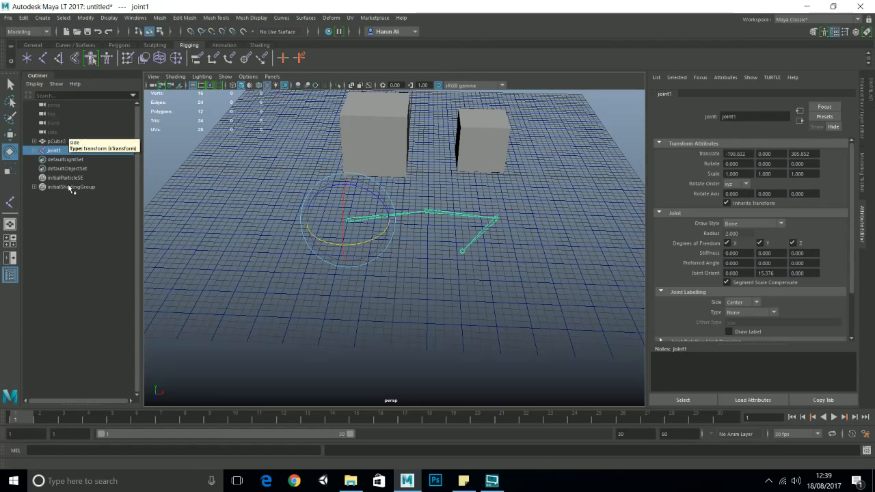
click(56, 141)
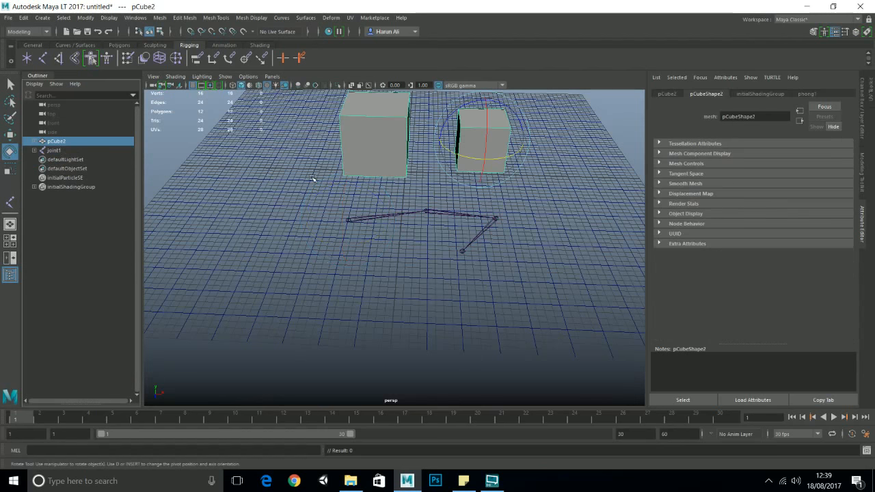
click(65, 151)
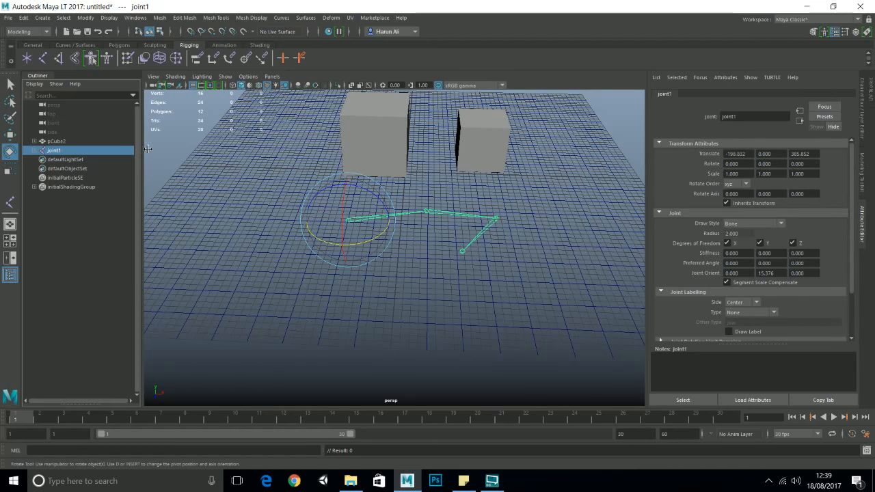
Widen the Outliner and expand joint1 and joint2 to reveal the nested joints.
drag(144, 151, 240, 160)
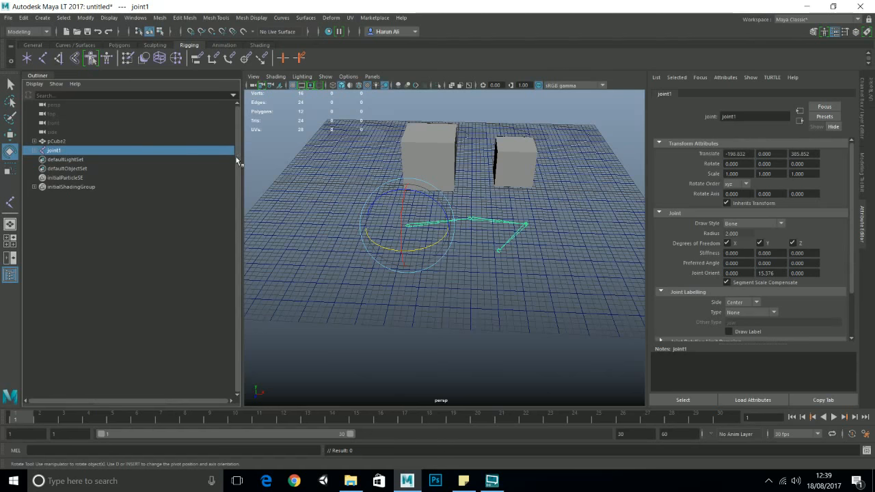
click(35, 151)
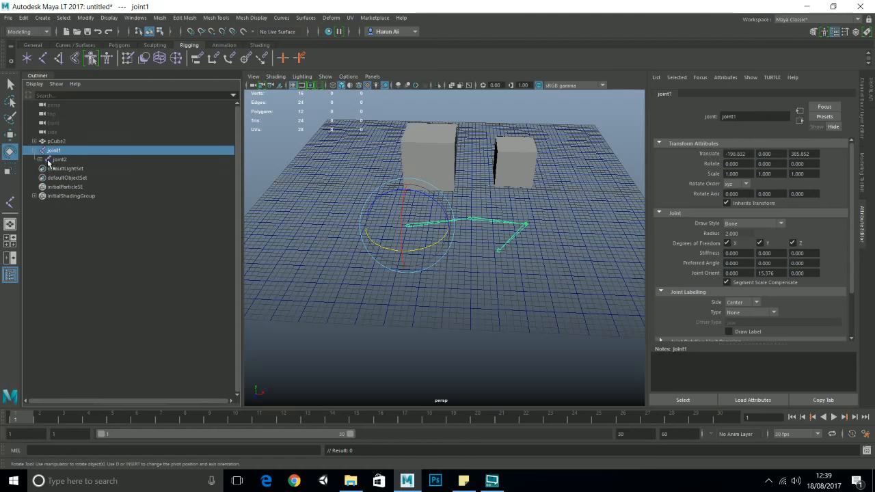
click(39, 158)
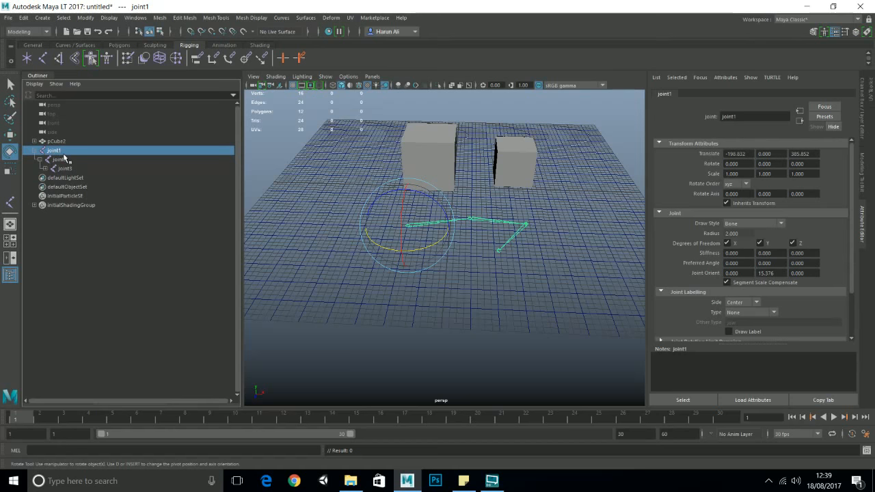
Examine the joint hierarchy by selecting joint1, joint2 and joint3 in turn in the Outliner.
click(65, 160)
click(55, 151)
click(66, 159)
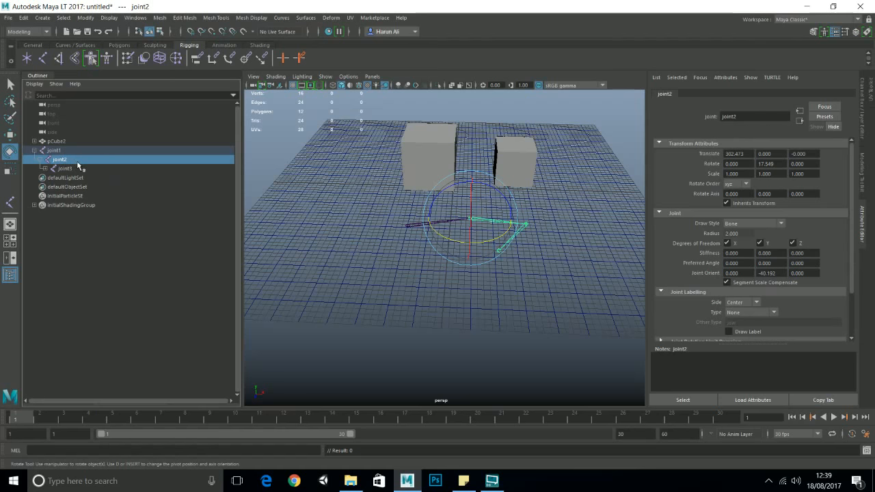
click(72, 169)
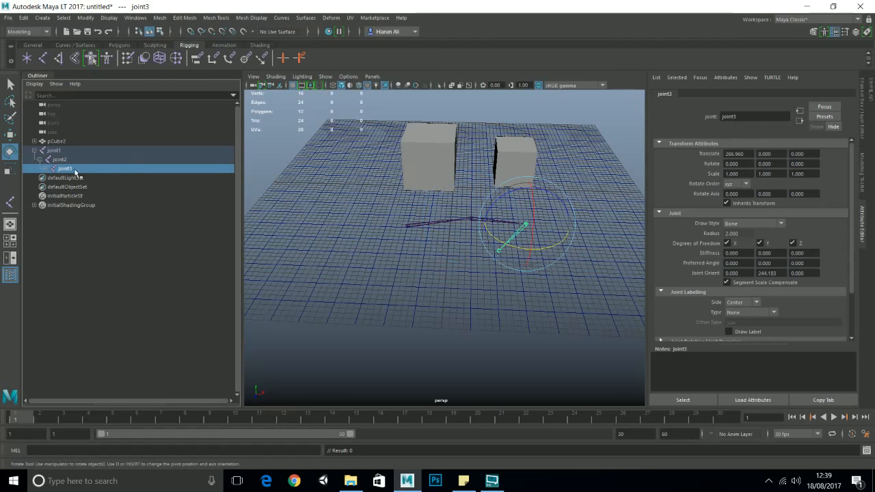
click(74, 160)
click(74, 152)
click(74, 160)
click(68, 169)
Collapse the joint1 hierarchy, expand pCube2, and examine the parent cube and its child pCube1 by selecting each.
click(34, 150)
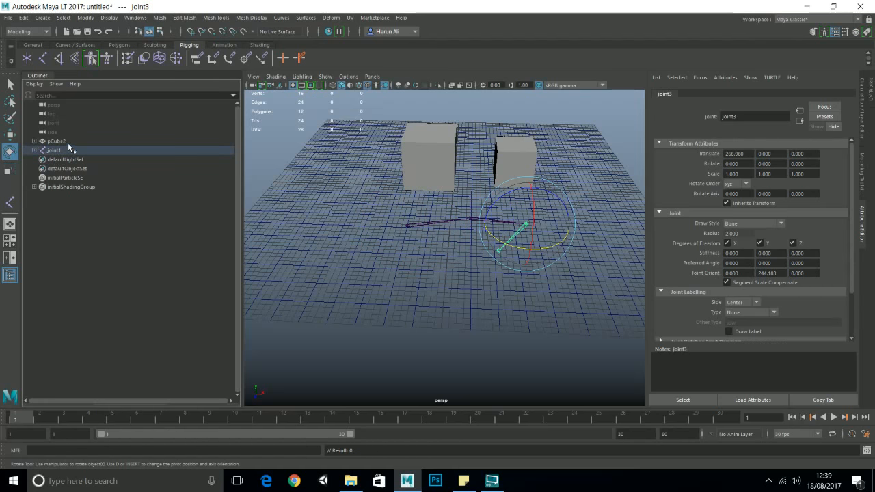
click(68, 142)
click(34, 141)
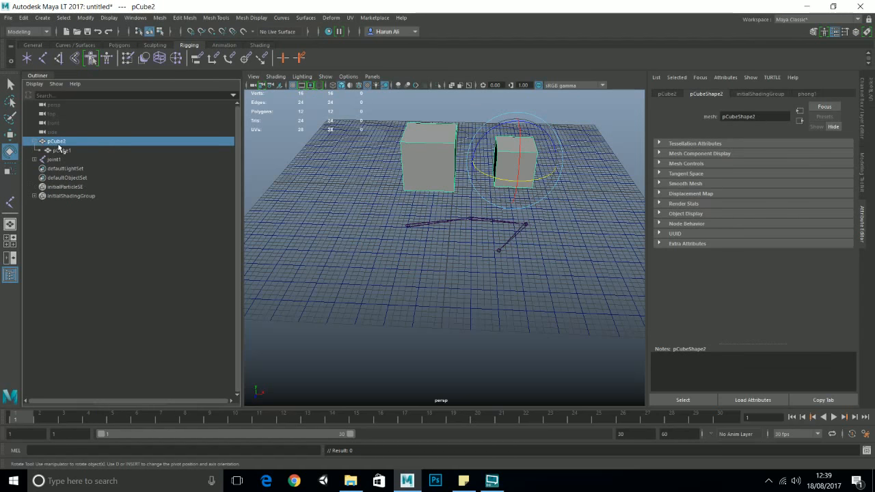
click(508, 158)
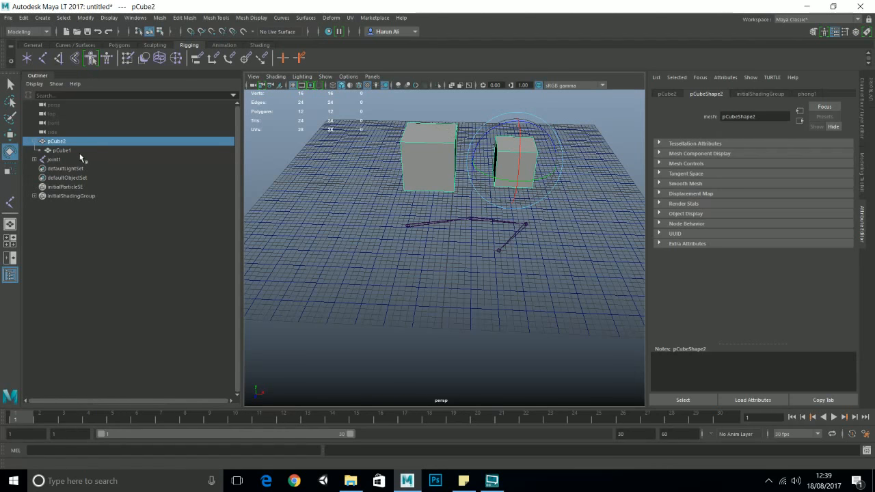
click(72, 151)
Expand joint1 again in the Outliner and select its nested joints in turn to compare them with the cube hierarchy.
click(34, 159)
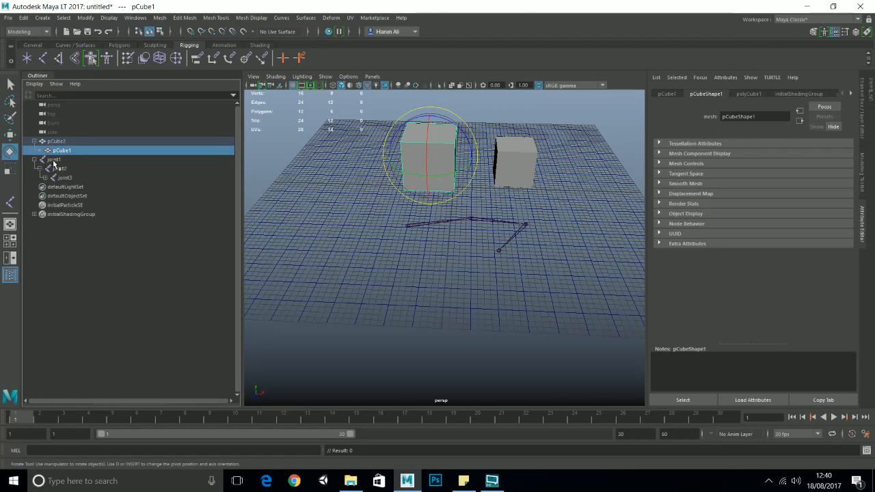
click(54, 161)
click(61, 169)
click(64, 186)
click(66, 177)
click(63, 168)
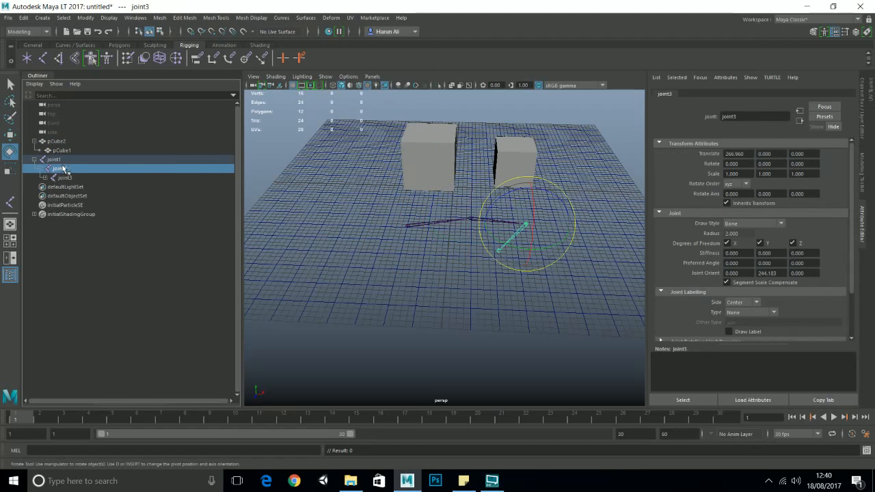
Rename the root joint joint1 as HIP in the Outliner.
click(61, 163)
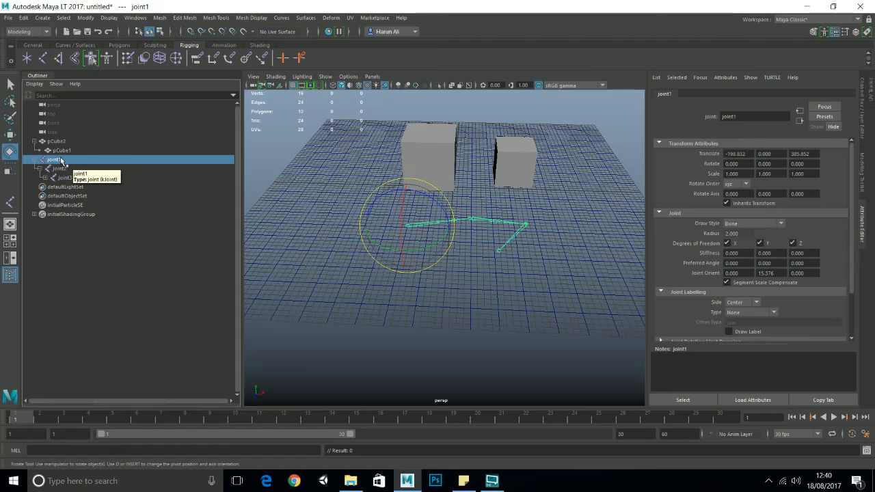
alt+drag(545, 259, 448, 284)
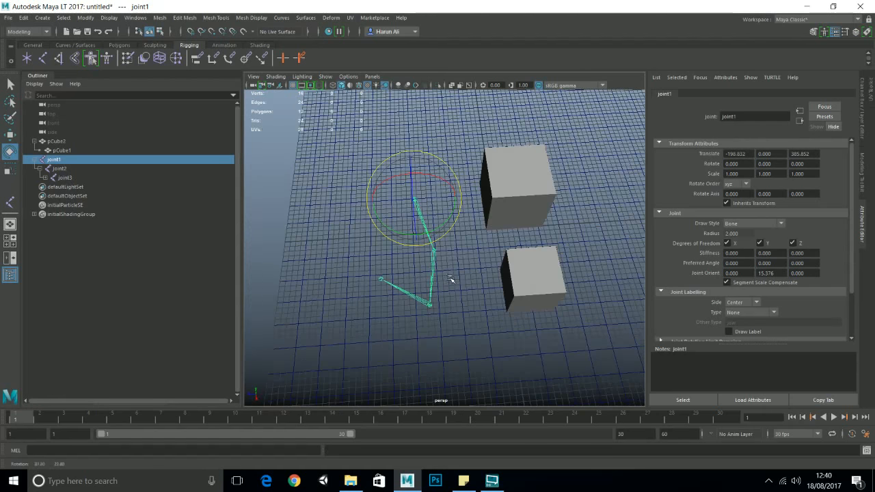
scroll(439, 288, up, 6)
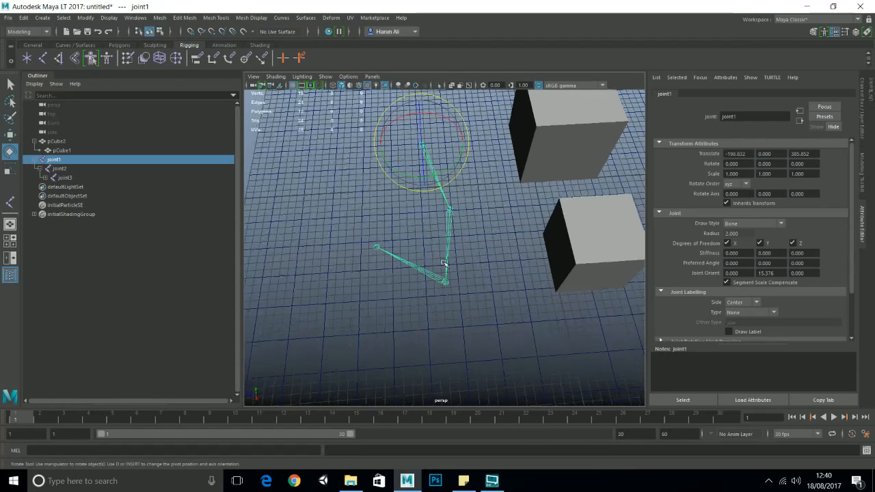
alt+middle_drag(432, 238, 431, 290)
scroll(431, 290, down, 5)
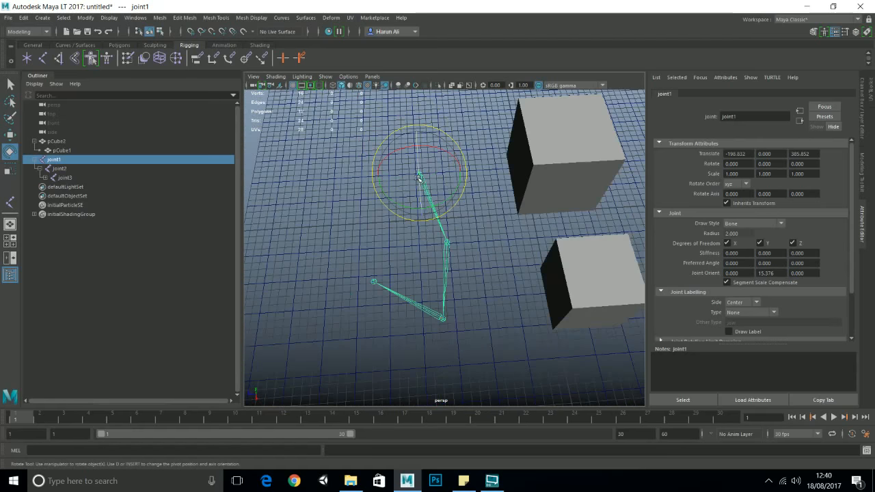
scroll(341, 289, up, 5)
double_click(56, 160)
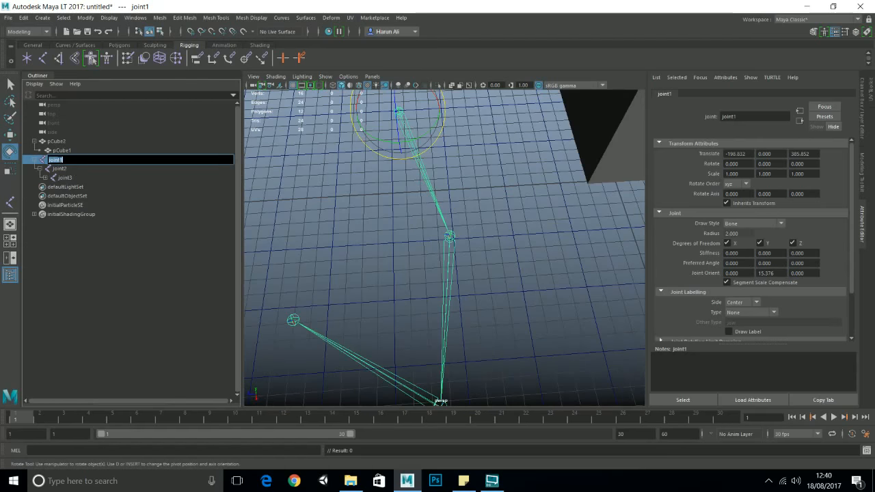
key(Caps_Lock)
text(HIP)
key(Caps_Lock)
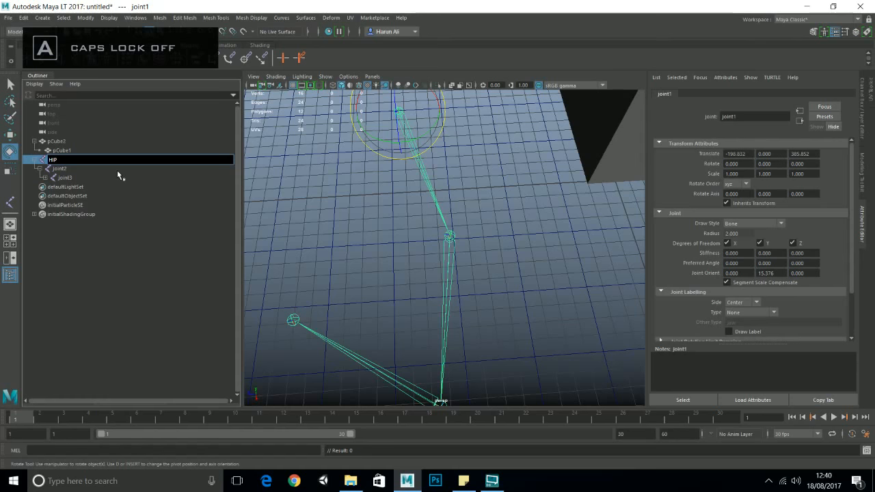
key(Return)
Rename joint2, the direct child of the HIP joint, as Knee.
double_click(62, 169)
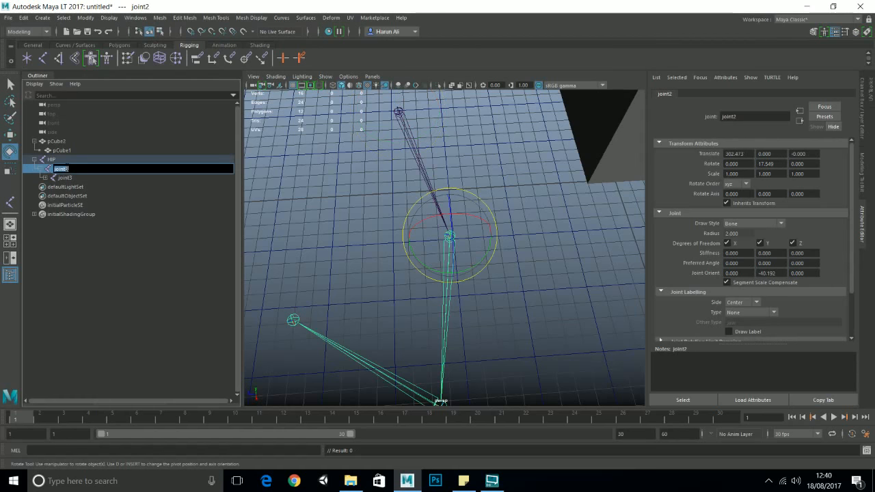
key(Caps_Lock)
text(K)
key(Caps_Lock)
text(ne)
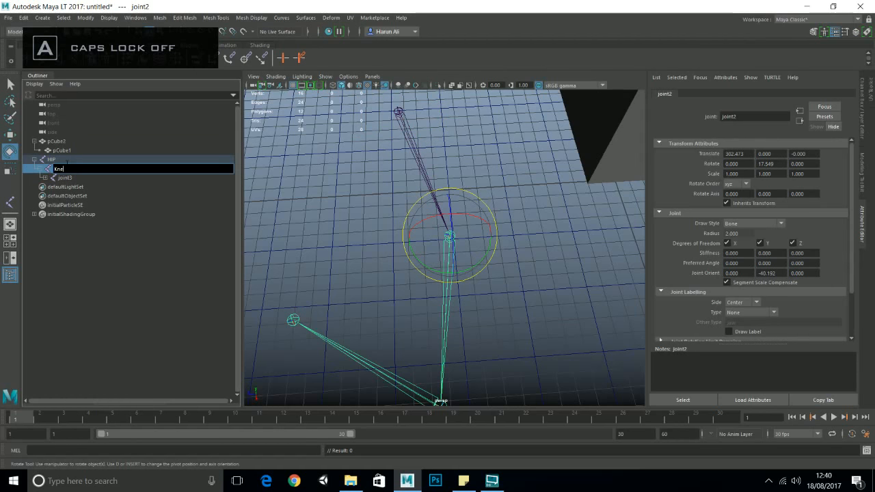
text(e)
key(Return)
Rename joint3, the child of the Knee joint, as ankle.
double_click(66, 179)
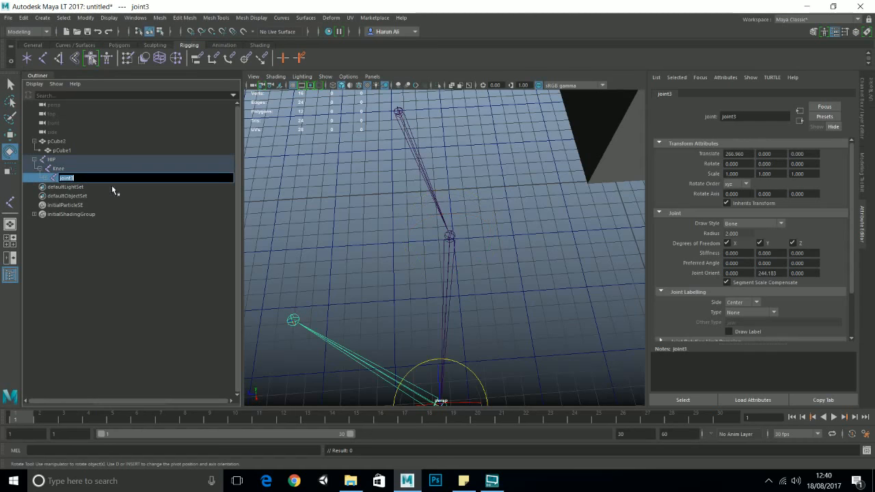
text(ankle)
key(Return)
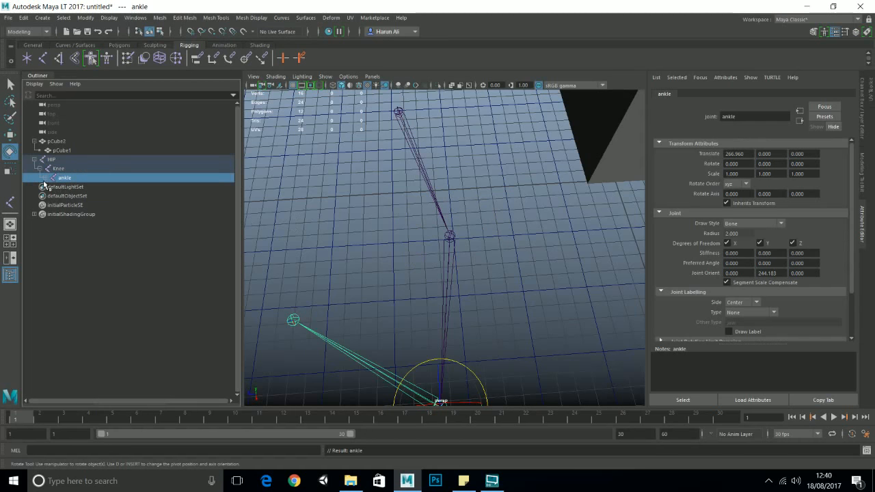
Reveal the joint nested under ankle and rename joint4 as toe.
click(71, 187)
double_click(74, 189)
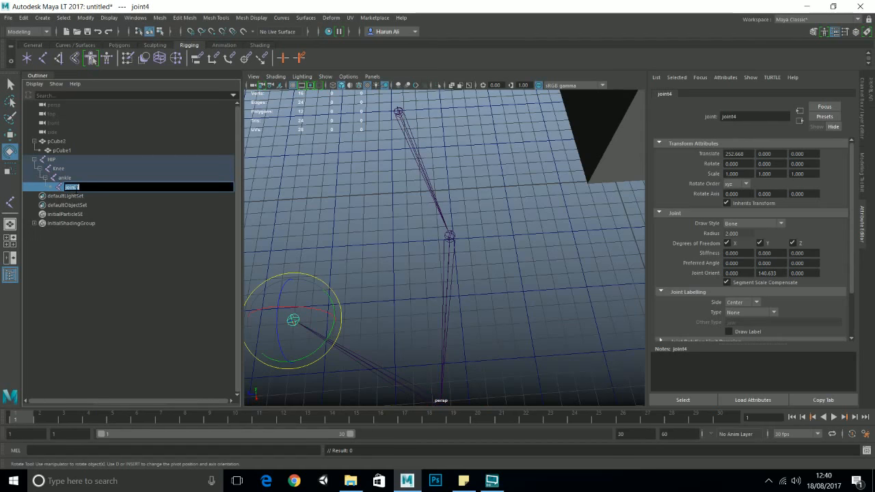
text(toe)
key(Return)
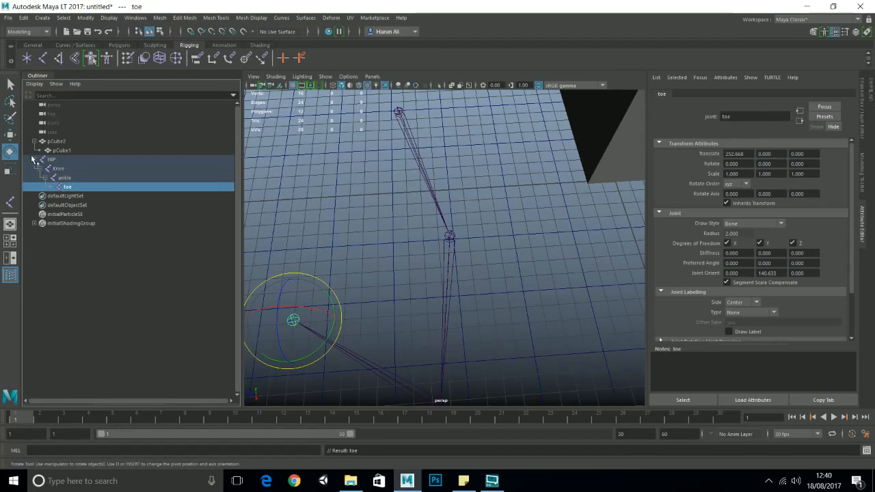
Examine the renamed leg hierarchy by selecting HIP, Knee, ankle and toe in turn, ending on HIP.
click(34, 159)
click(34, 160)
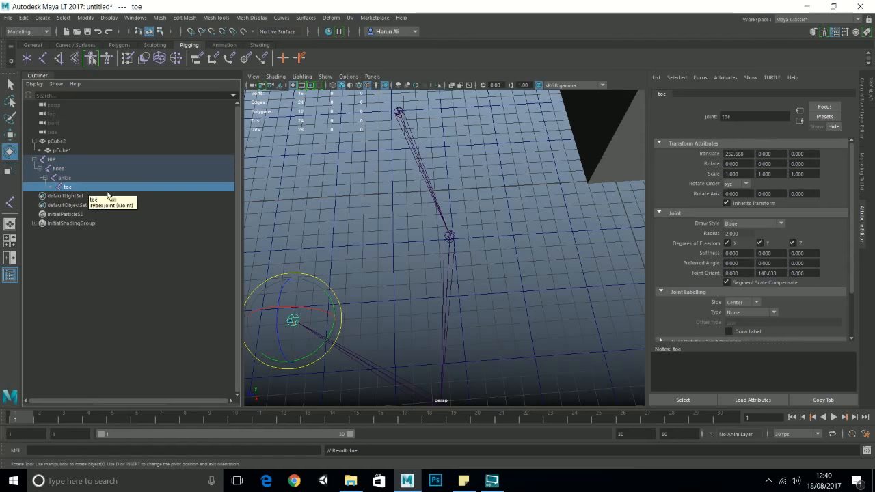
alt+drag(349, 201, 389, 187)
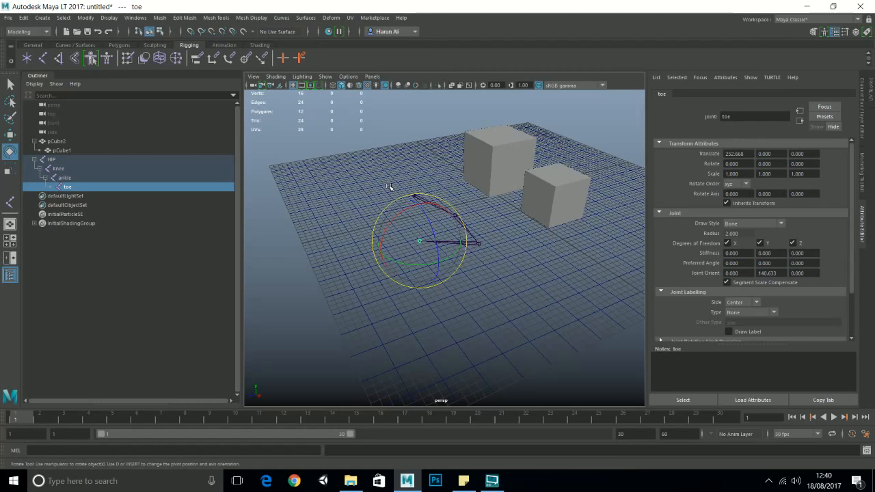
click(69, 160)
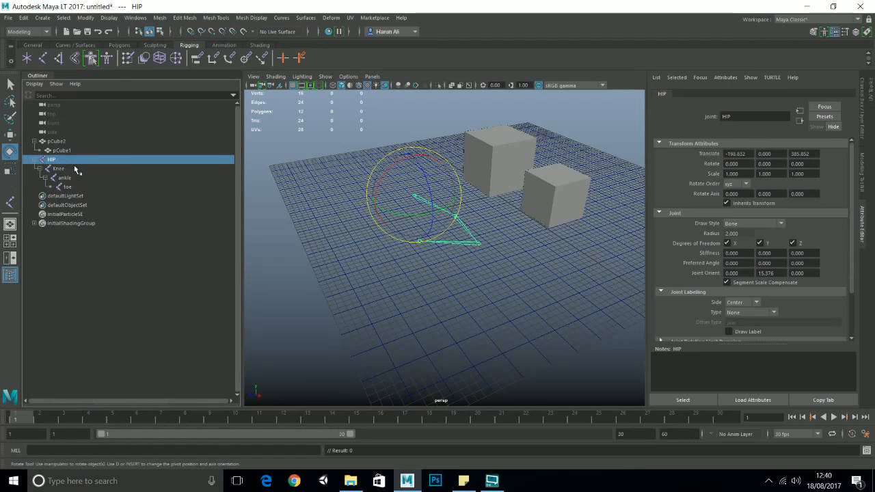
click(77, 169)
click(84, 178)
click(94, 187)
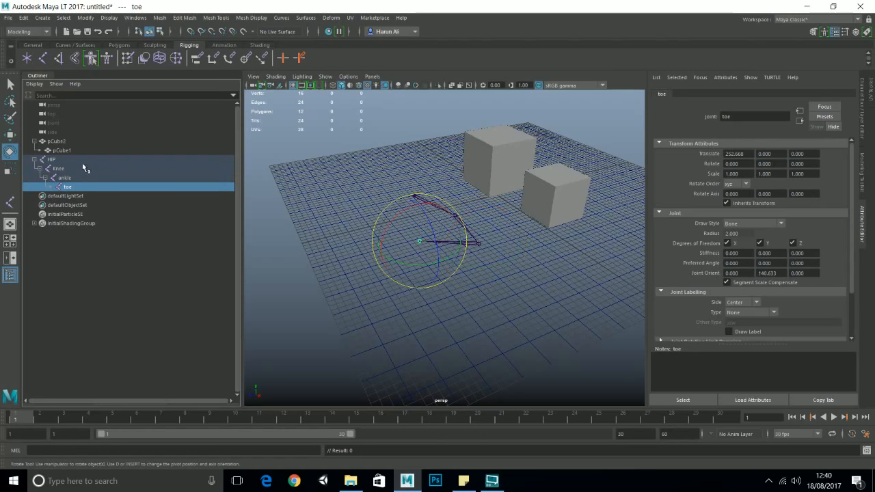
click(71, 162)
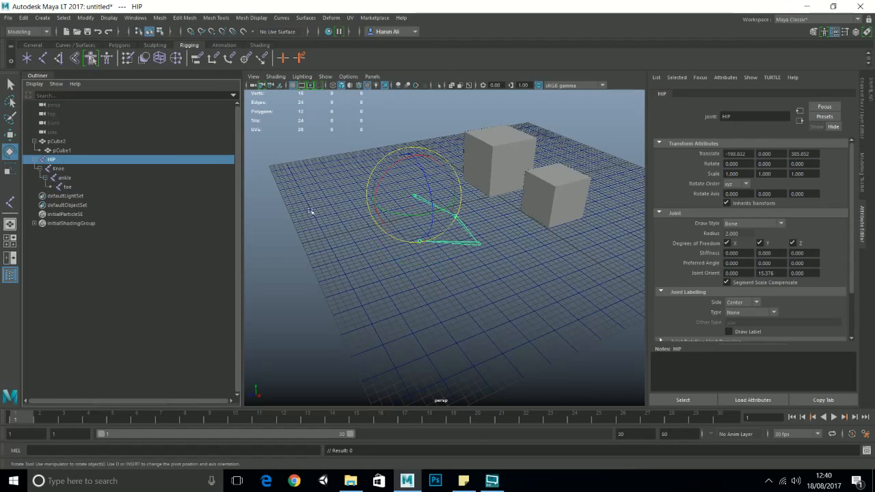
click(75, 169)
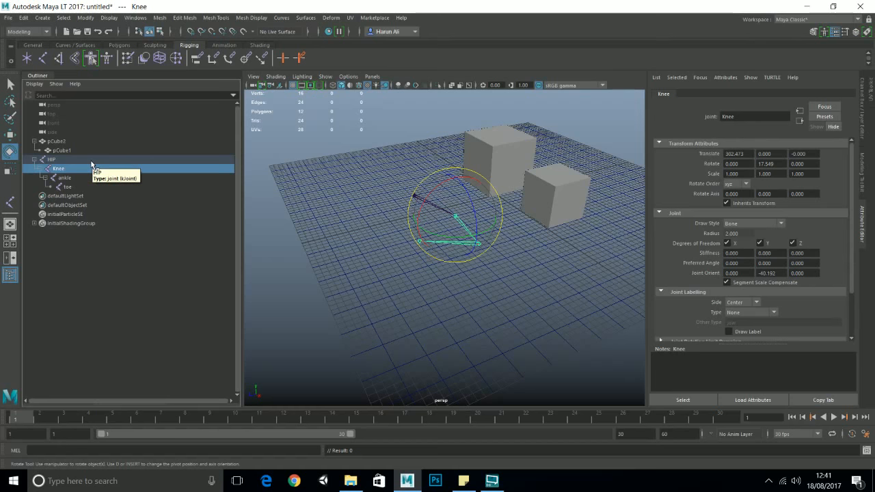
click(92, 162)
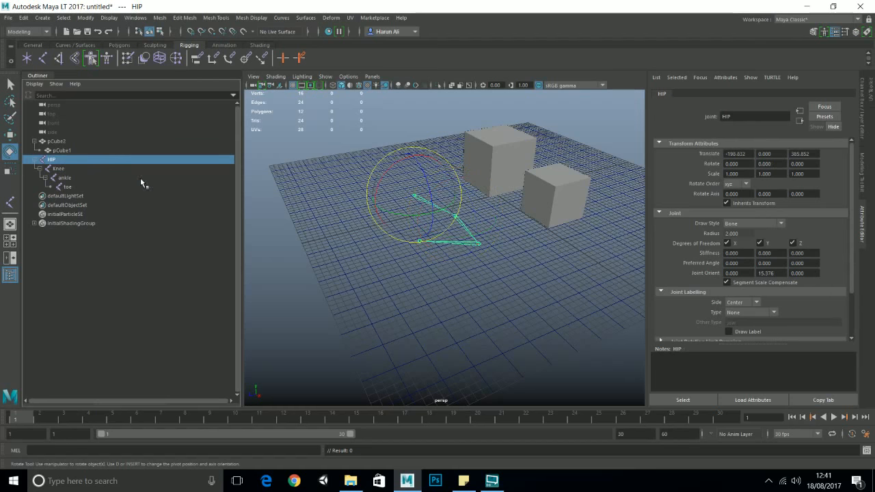
View the joint chain from above and compare what each joint controls by selecting Knee, ankle, toe and the HIP parent.
alt+drag(458, 299, 488, 322)
scroll(488, 322, up, 4)
scroll(488, 321, down, 3)
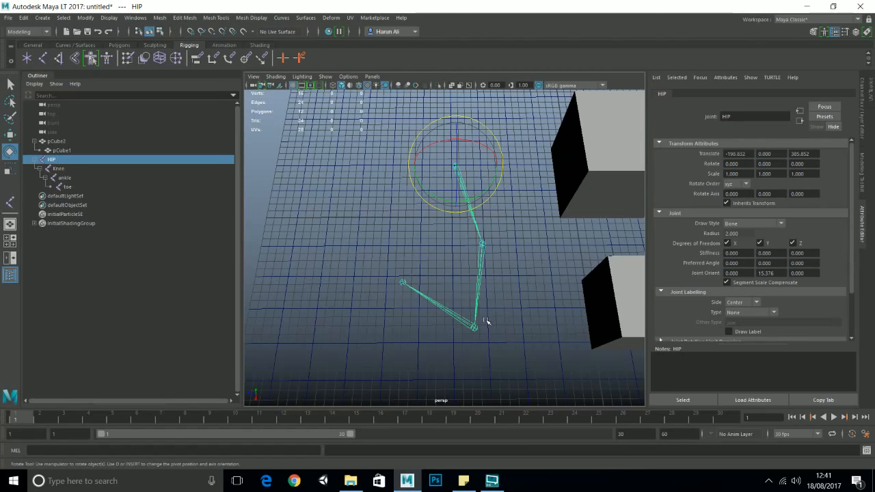
click(78, 169)
click(82, 178)
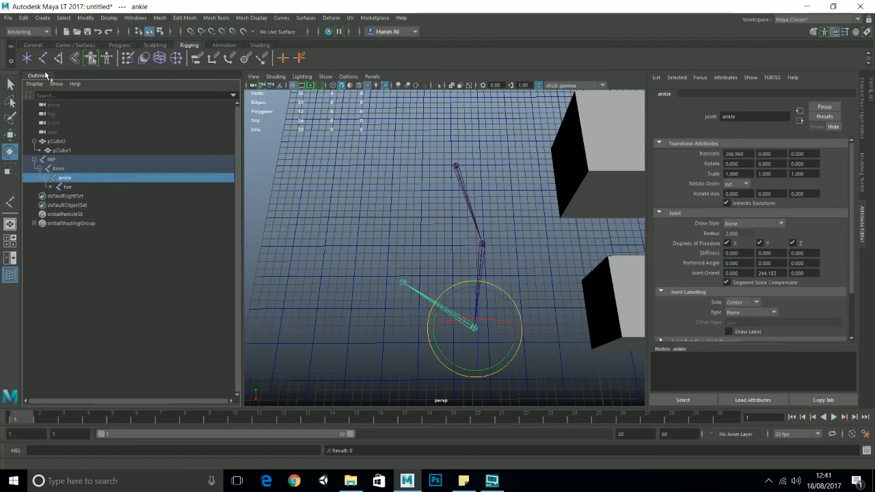
click(70, 159)
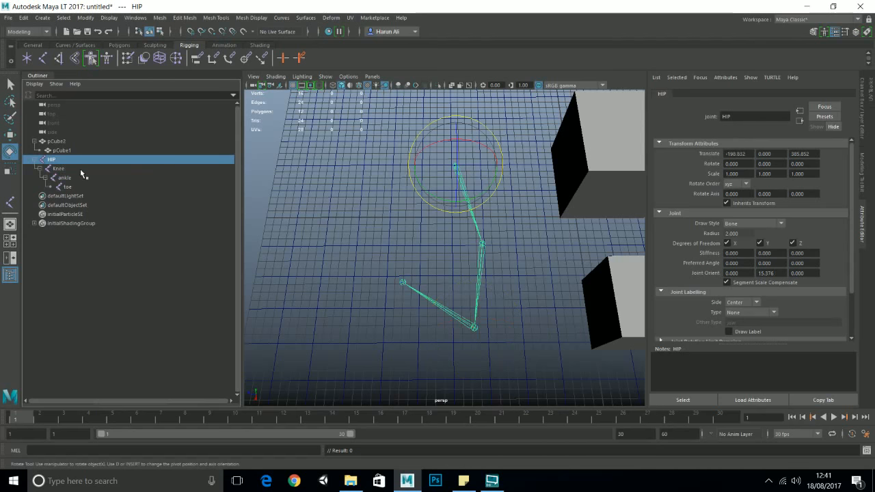
click(80, 168)
click(93, 185)
click(78, 159)
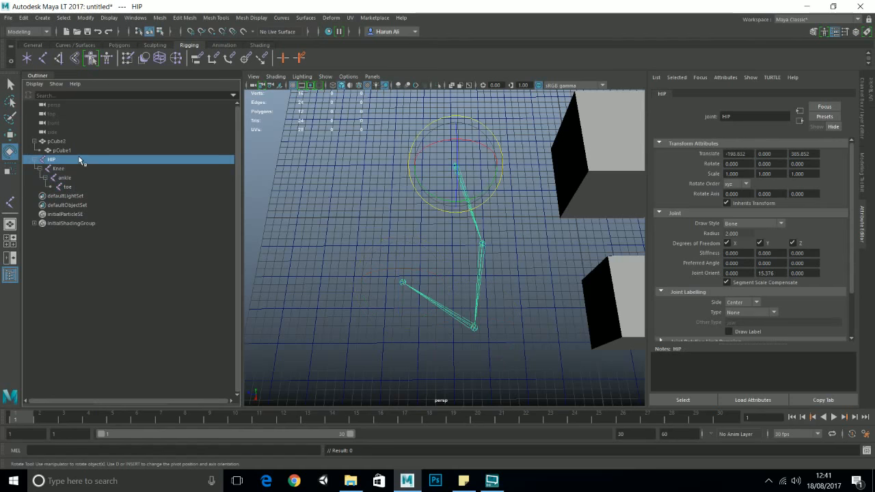